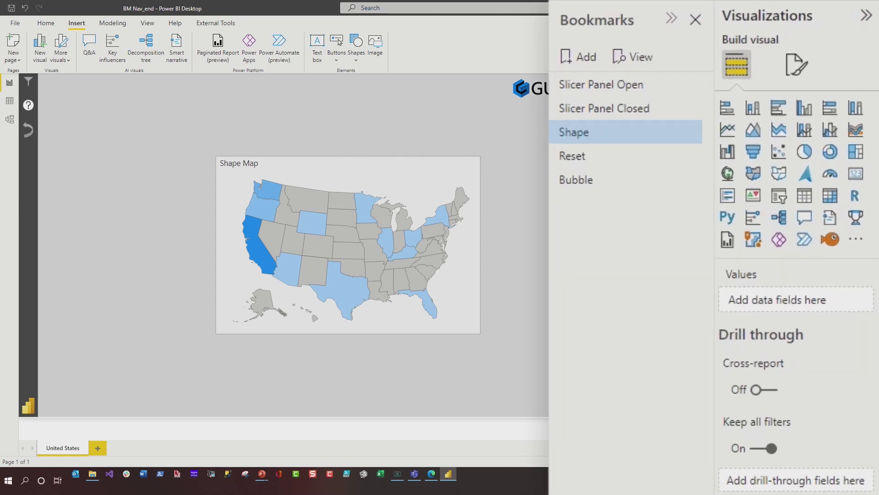
Step: Apply the Bubble bookmark so the canvas swaps the Shape Map for the Bubble Map
{"action": "left_click", "coordinate": [585, 187]}
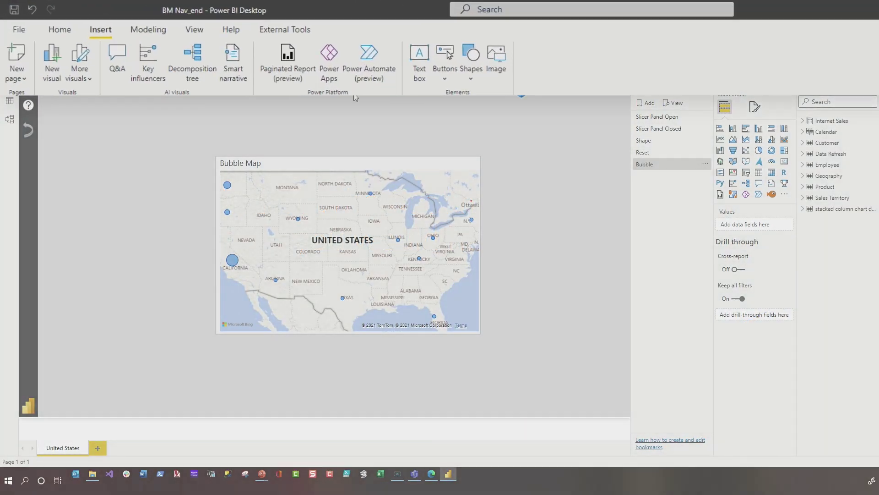
{"action": "left_click", "coordinate": [338, 62]}
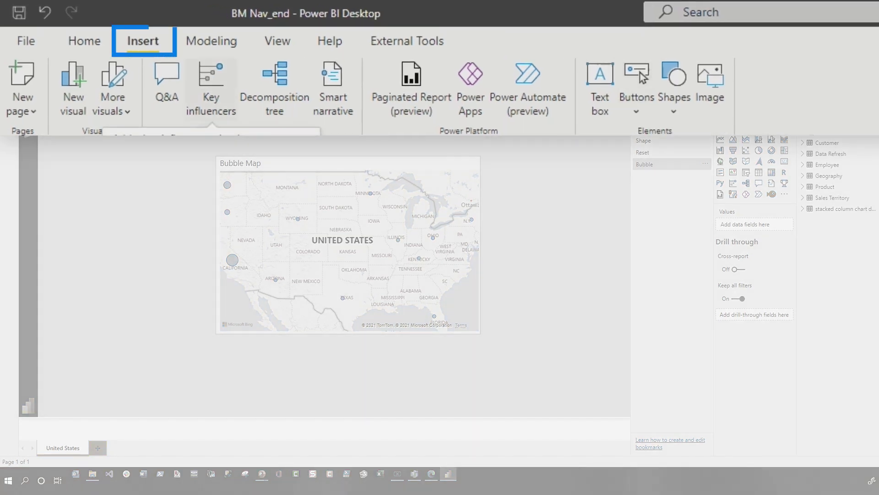
Step: Insert a bookmark navigator from Buttons > Navigator onto the report page
{"action": "left_click", "coordinate": [637, 104]}
{"action": "mouse_move", "coordinate": [648, 400]}
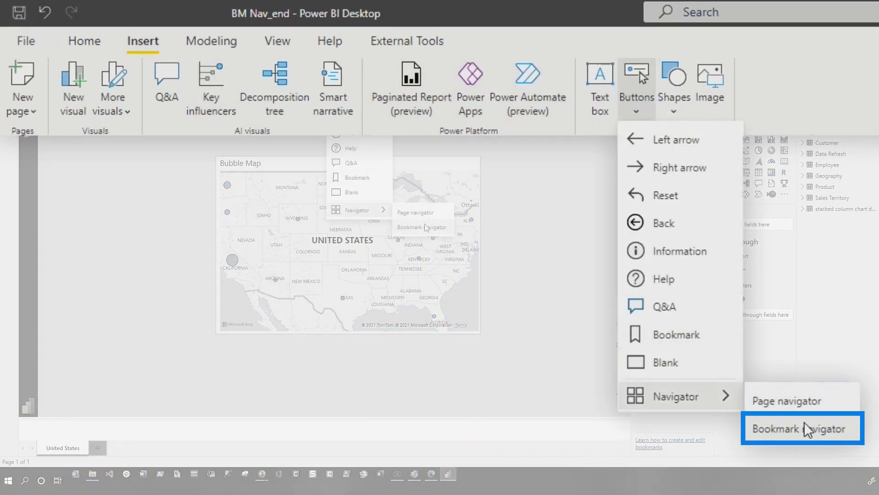
{"action": "left_click", "coordinate": [785, 426]}
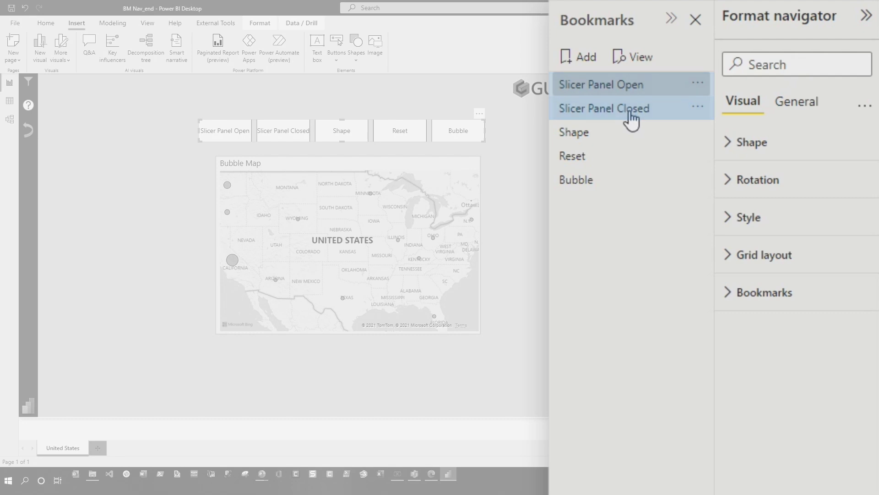
Step: Group the two Slicer Panel bookmarks and name the group 'Info Panel'
{"action": "right_click", "coordinate": [630, 113]}
{"action": "left_click", "coordinate": [665, 195]}
{"action": "type", "text": "Info Panel"}
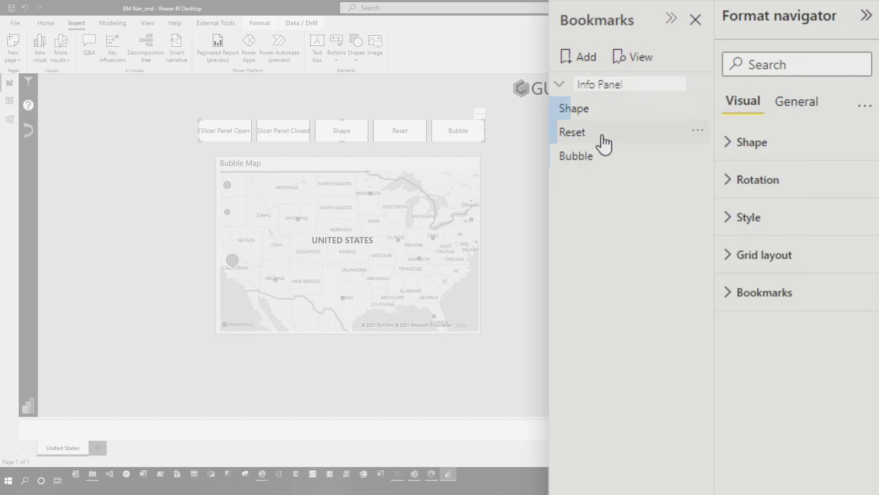
{"action": "key", "text": "Return"}
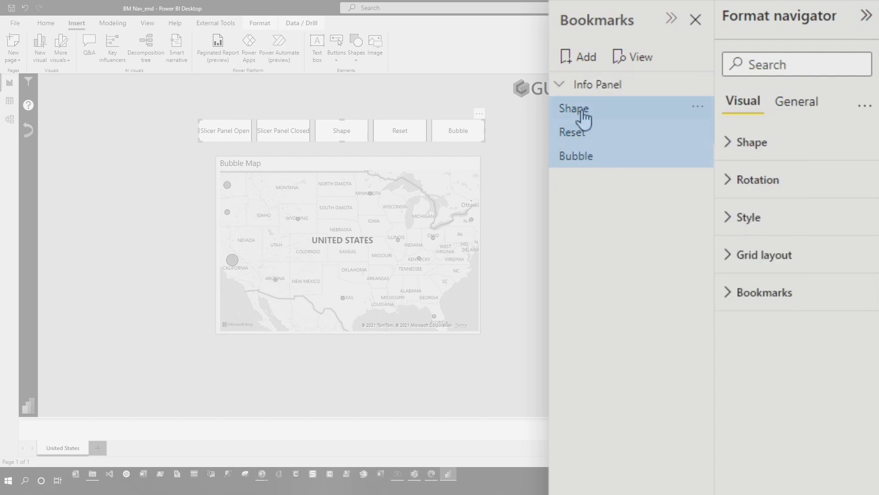
Step: Group the Shape, Reset and Bubble bookmarks and name the group 'Map'
{"action": "right_click", "coordinate": [590, 169]}
{"action": "left_click", "coordinate": [618, 251]}
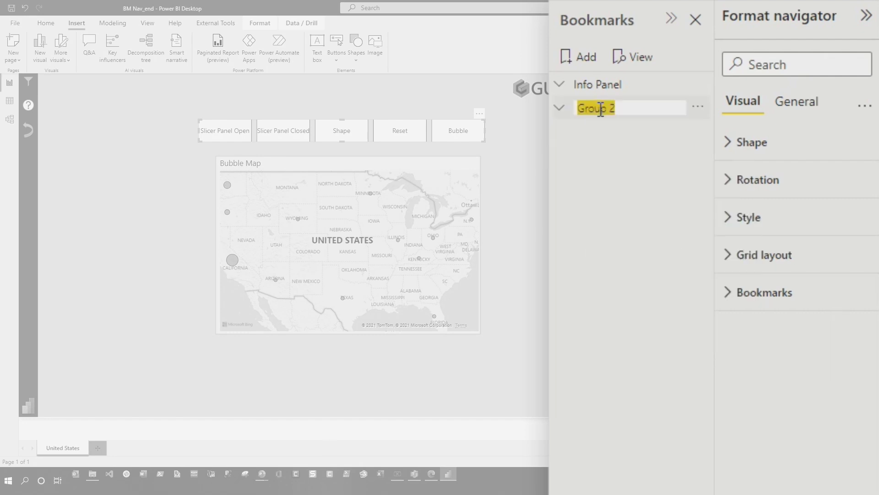
{"action": "type", "text": "Map"}
{"action": "left_click", "coordinate": [439, 133]}
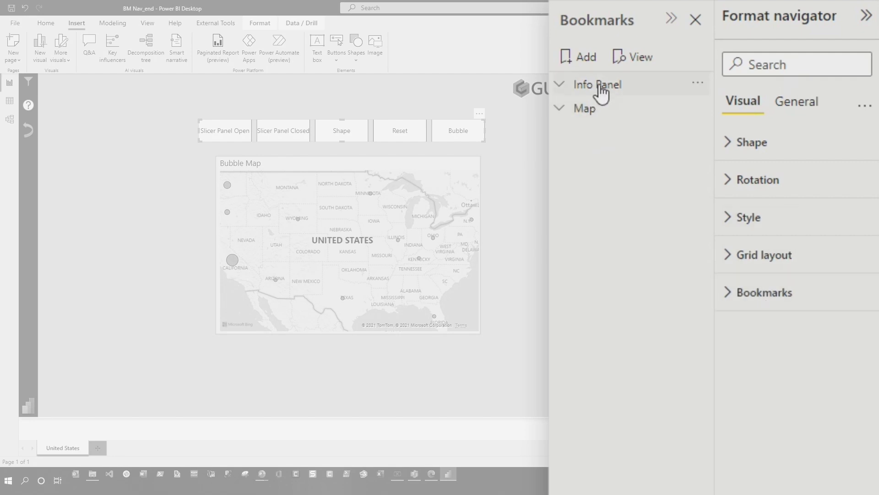
{"action": "left_click", "coordinate": [866, 16]}
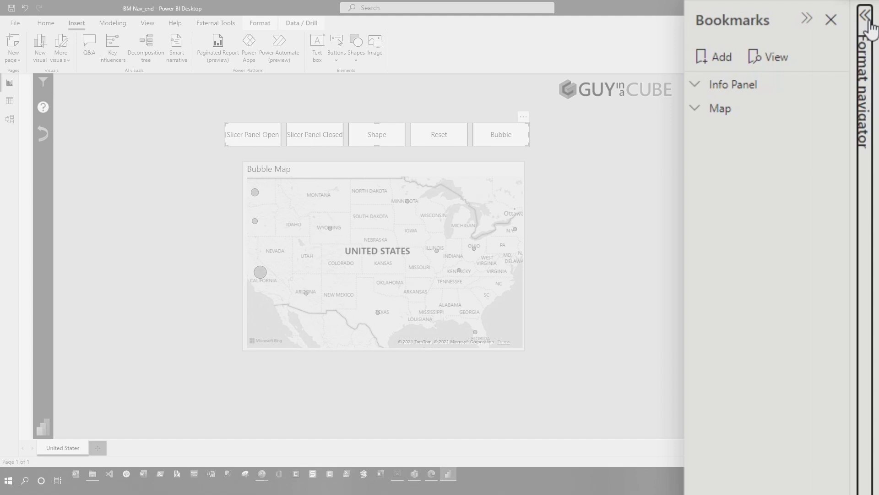
Step: Change the navigator's Bookmark setting from All to the Map group
{"action": "left_click", "coordinate": [865, 18]}
{"action": "left_click", "coordinate": [750, 296]}
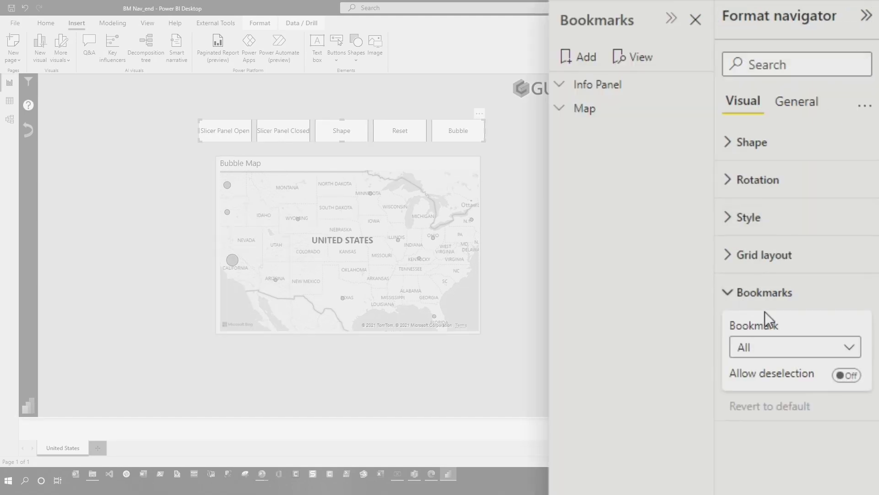
{"action": "left_click", "coordinate": [788, 350]}
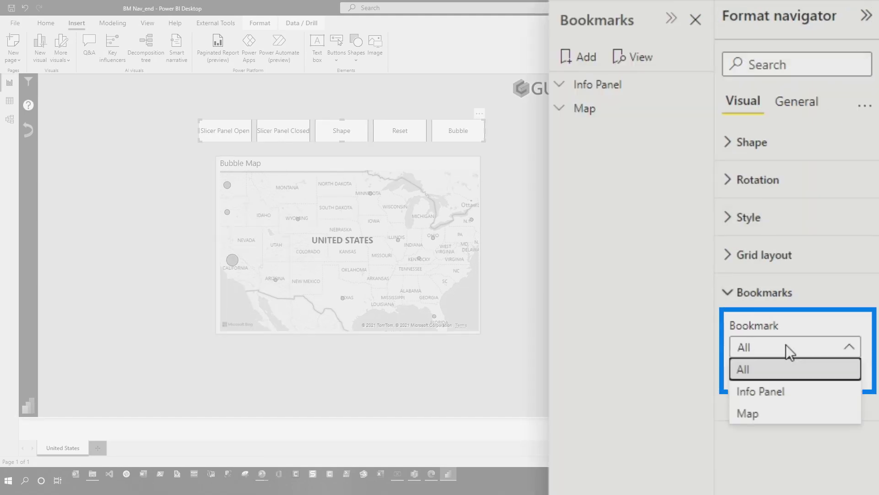
{"action": "left_click", "coordinate": [764, 419]}
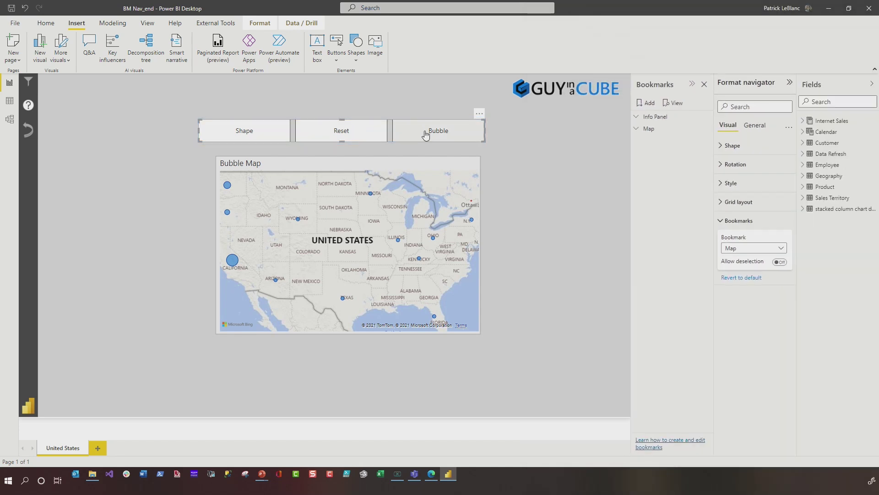
{"action": "left_click", "coordinate": [236, 138], "text": "ctrl"}
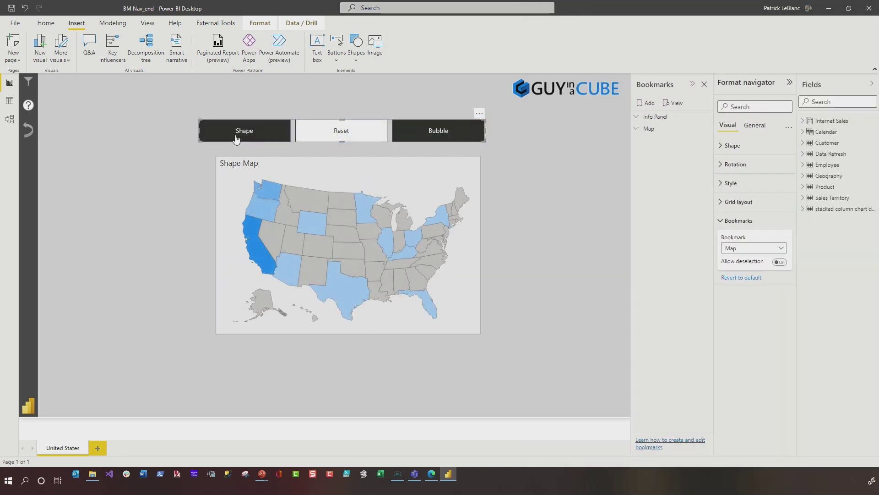
{"action": "left_click", "coordinate": [430, 138], "text": "ctrl"}
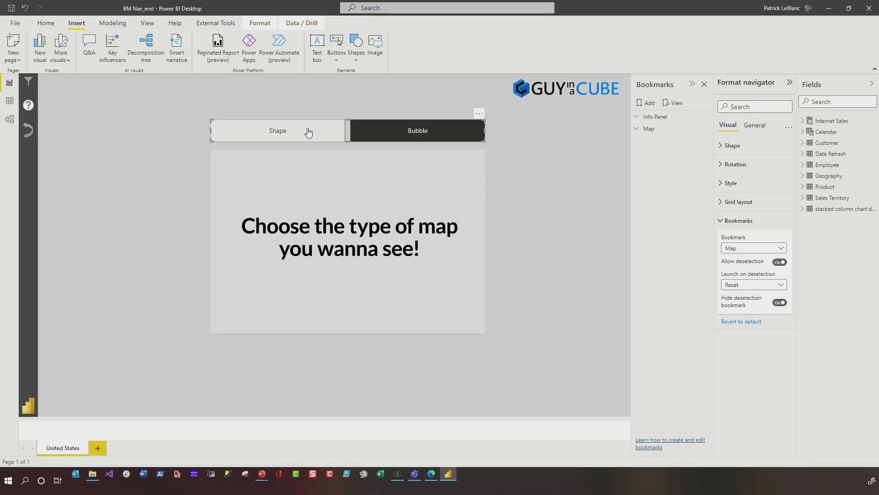
{"action": "left_click", "coordinate": [305, 133]}
{"action": "left_click", "coordinate": [389, 130]}
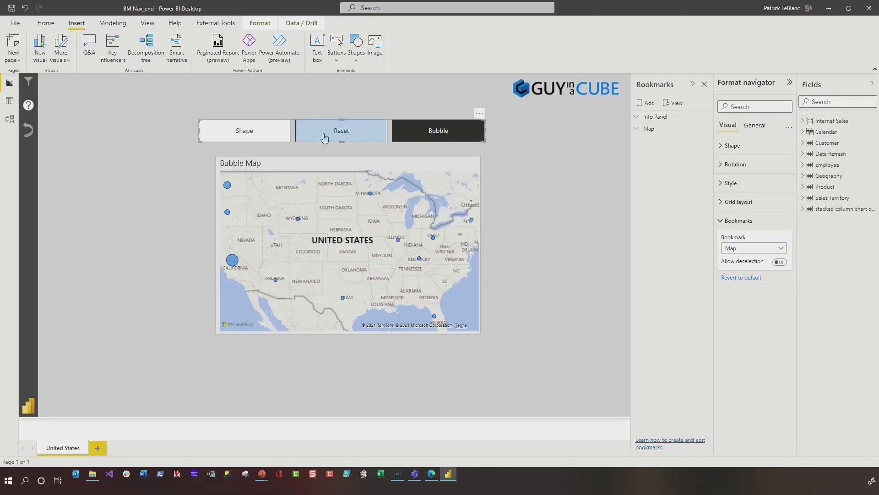
Step: Apply Reset, enable Allow deselection launching Reset, and hide the Reset button
{"action": "left_click", "coordinate": [343, 129], "text": "ctrl"}
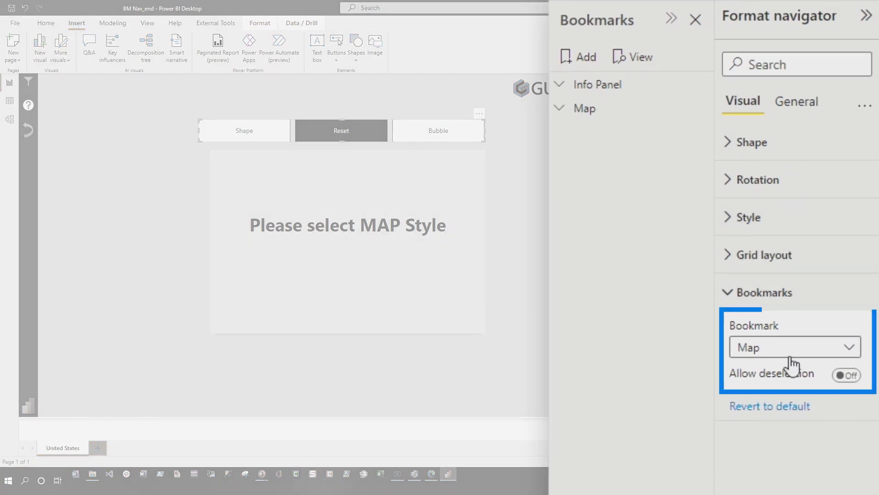
{"action": "left_click", "coordinate": [852, 379]}
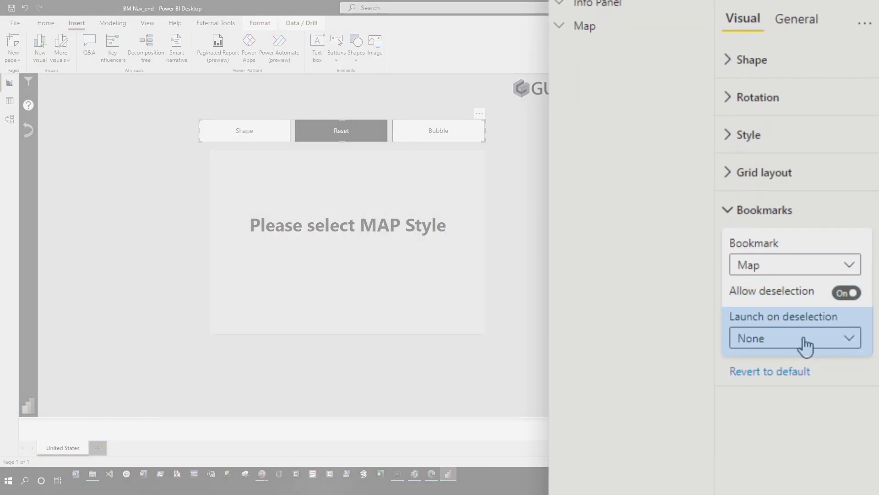
{"action": "left_click", "coordinate": [806, 343]}
{"action": "left_click", "coordinate": [755, 451]}
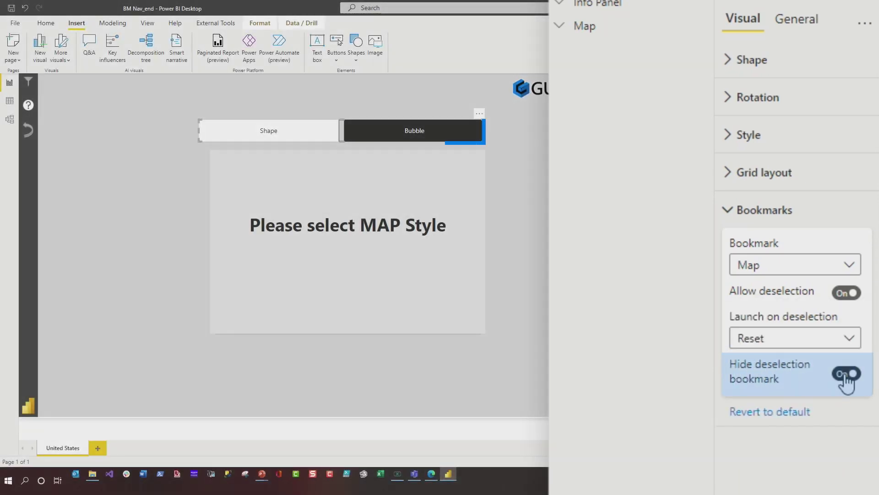
{"action": "left_click", "coordinate": [847, 376]}
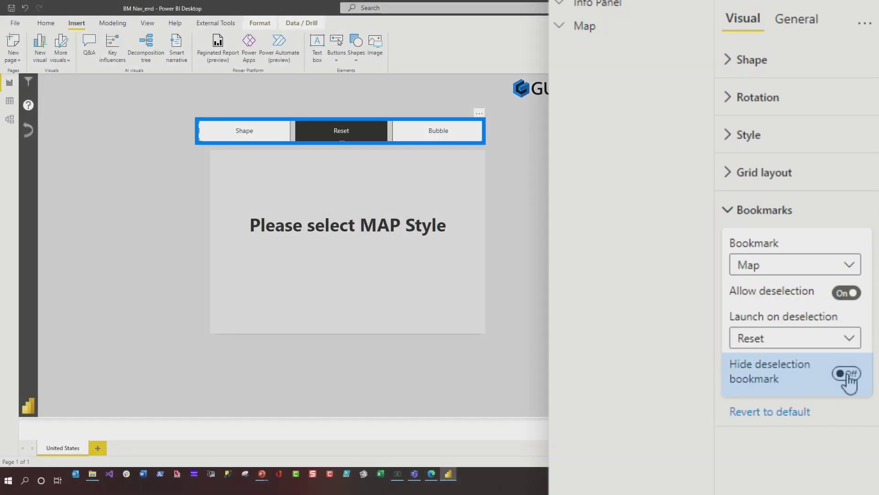
{"action": "left_click", "coordinate": [847, 375]}
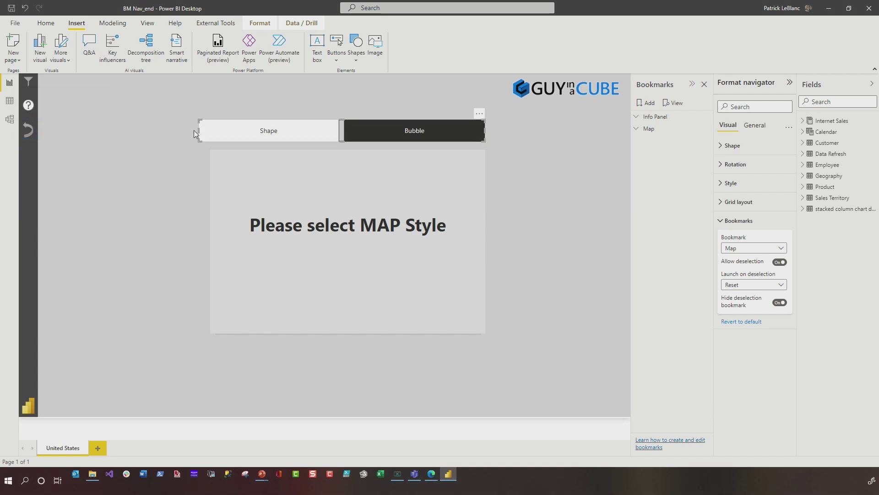
Step: Align the navigator's left edge with the map panel and test the Shape and Bubble buttons
{"action": "left_click_drag", "start_coordinate": [198, 131], "coordinate": [208, 136]}
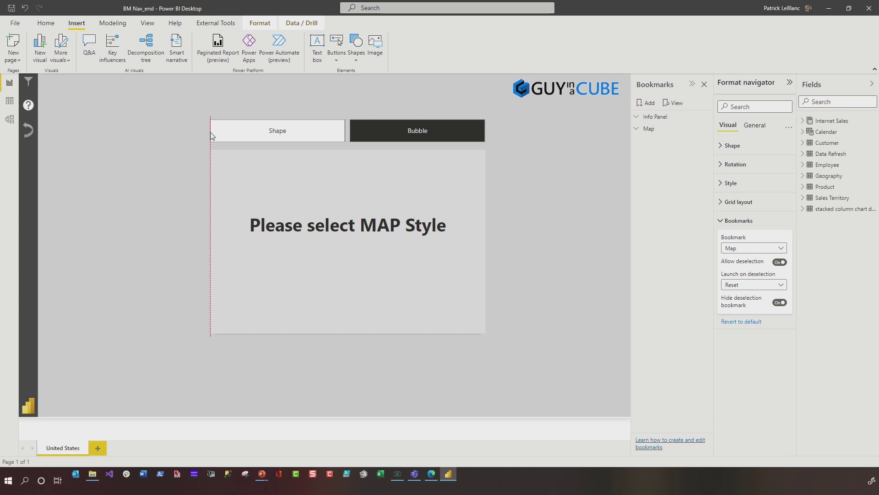
{"action": "left_click", "coordinate": [305, 133]}
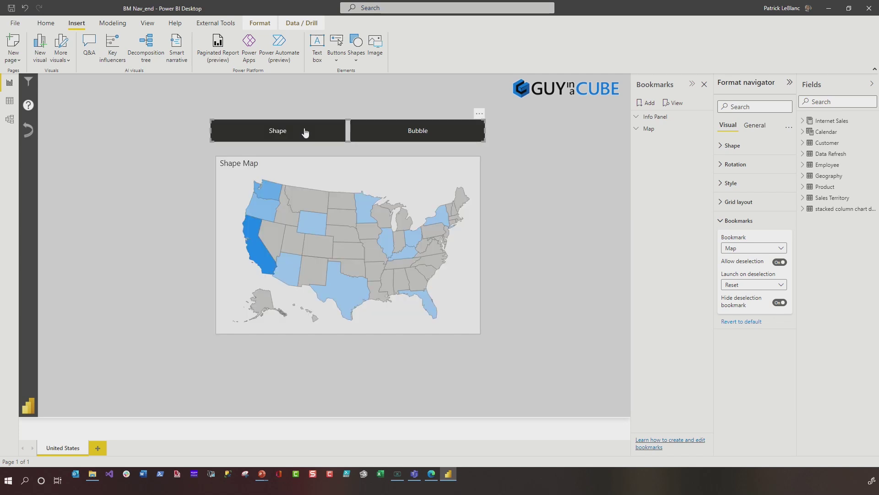
{"action": "left_click", "coordinate": [389, 130]}
{"action": "left_click", "coordinate": [318, 130]}
{"action": "left_click", "coordinate": [374, 130]}
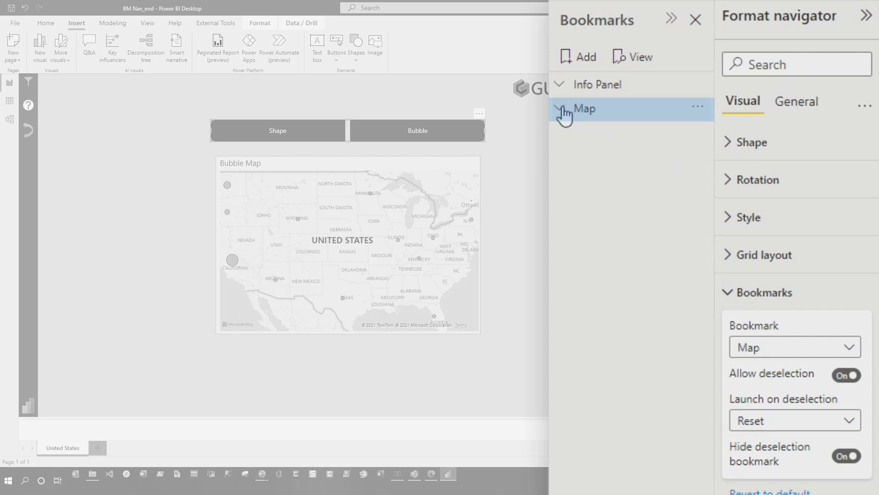
Step: Move the Bubble bookmark above Shape in the Map group, then test deselection
{"action": "left_click", "coordinate": [560, 109]}
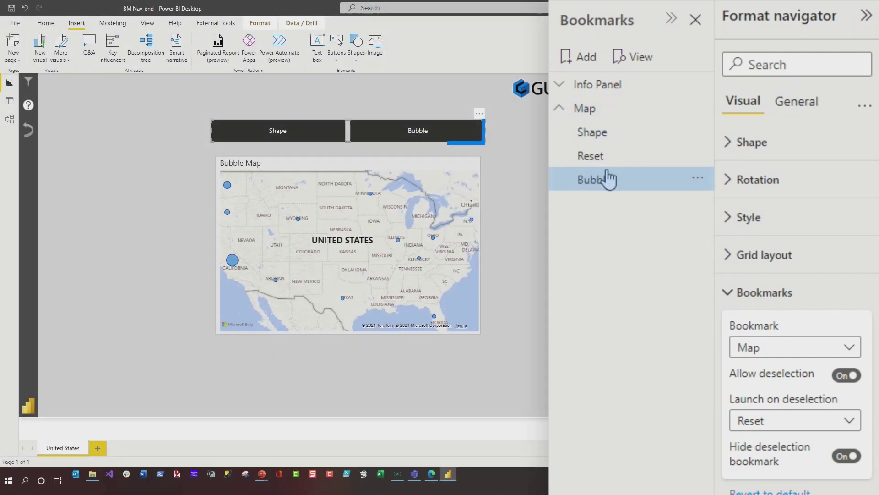
{"action": "left_click_drag", "start_coordinate": [607, 179], "coordinate": [608, 131]}
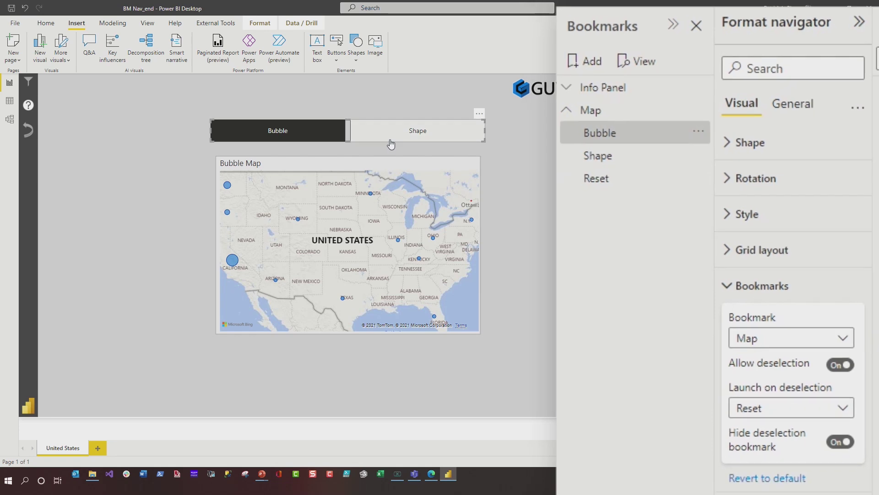
{"action": "left_click", "coordinate": [28, 131], "text": "ctrl"}
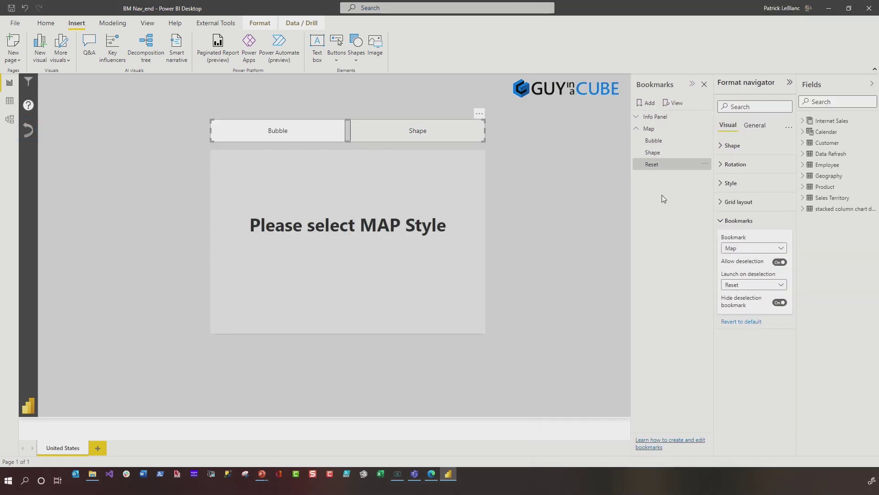
{"action": "left_click", "coordinate": [399, 130]}
Step: Show the Bubble Map, keep the Rectangle button shape, and expand the General tab's Effects
{"action": "left_click", "coordinate": [324, 133]}
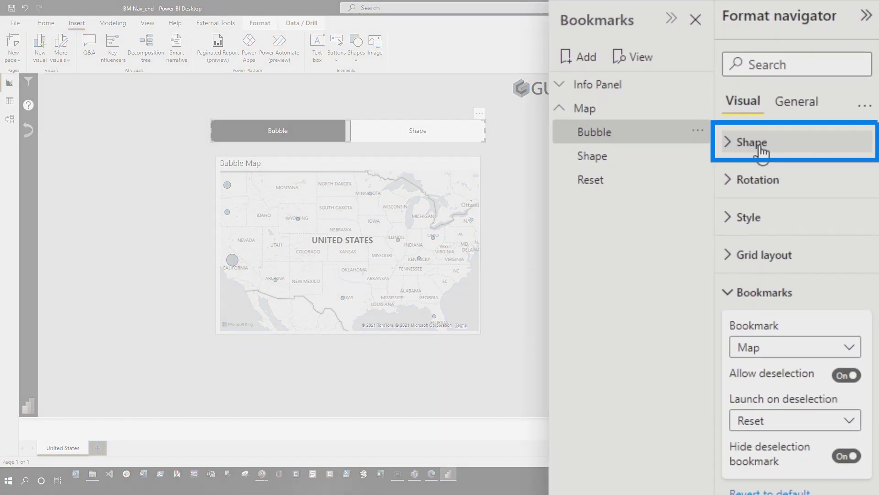
{"action": "left_click", "coordinate": [758, 144]}
{"action": "left_click", "coordinate": [823, 199]}
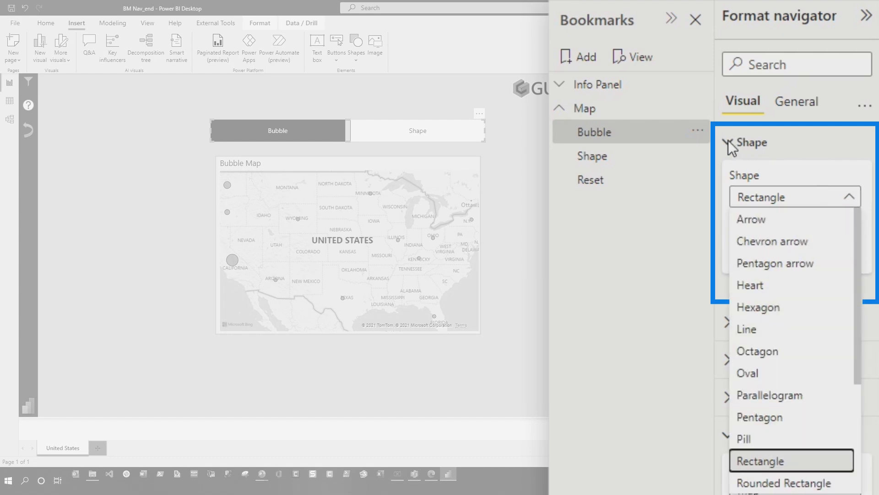
{"action": "left_click", "coordinate": [738, 227]}
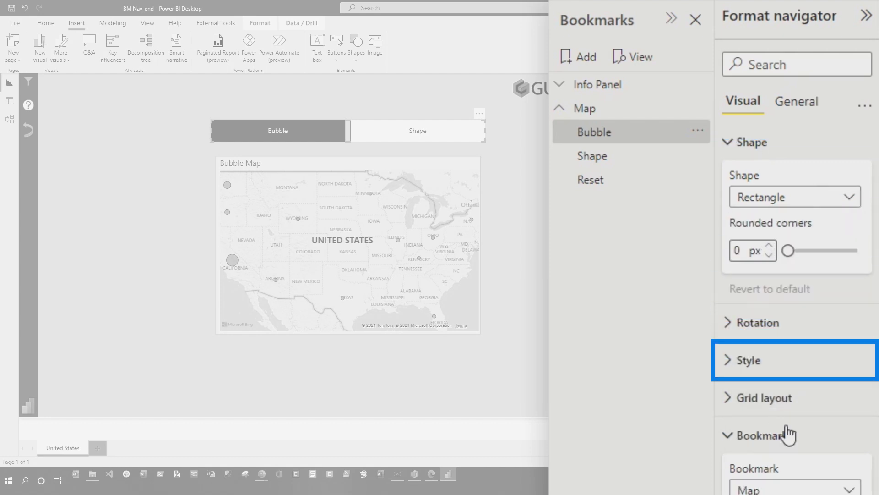
{"action": "left_click", "coordinate": [790, 106]}
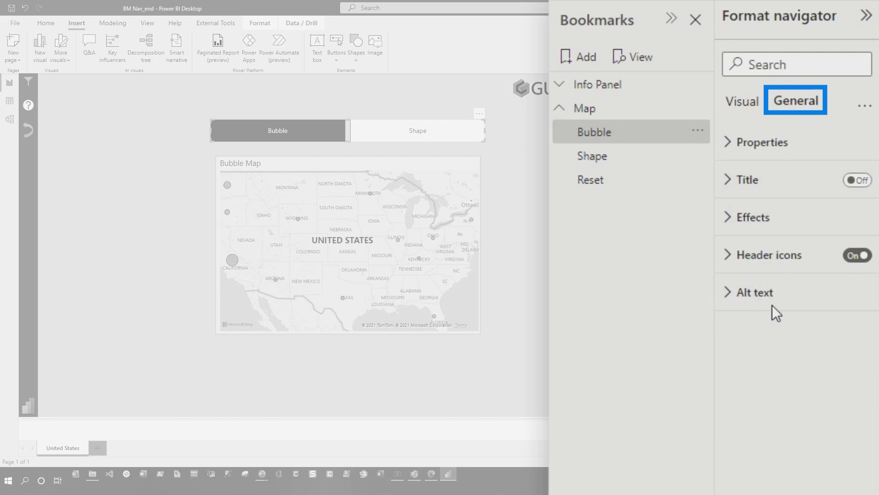
{"action": "left_click", "coordinate": [764, 226]}
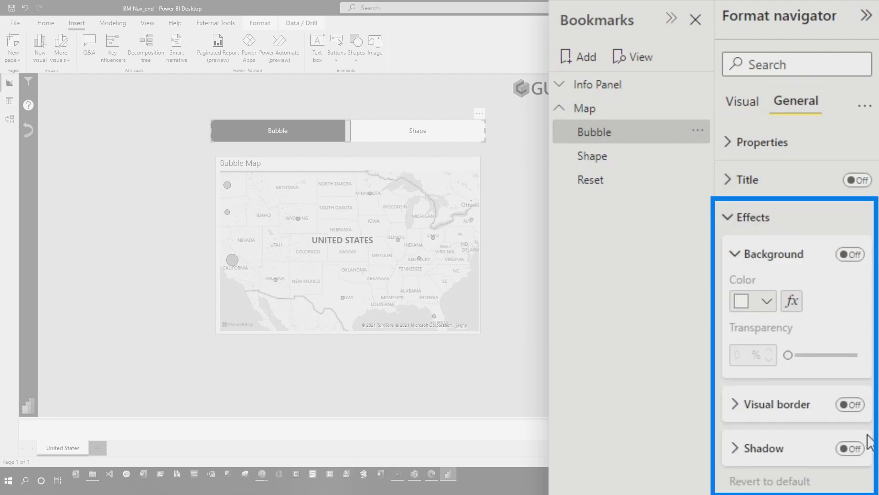